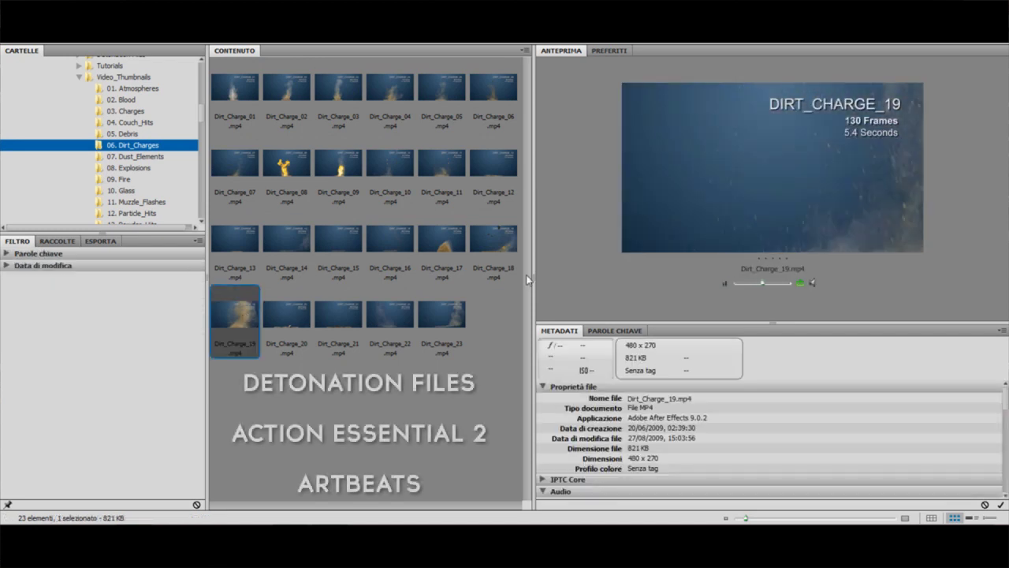
Step: Preview the Dirt_Charge_17.mp4 dirt clip and the RF107H.mov and RF104H.mov fire clips in the stock footage folders
click(443, 244)
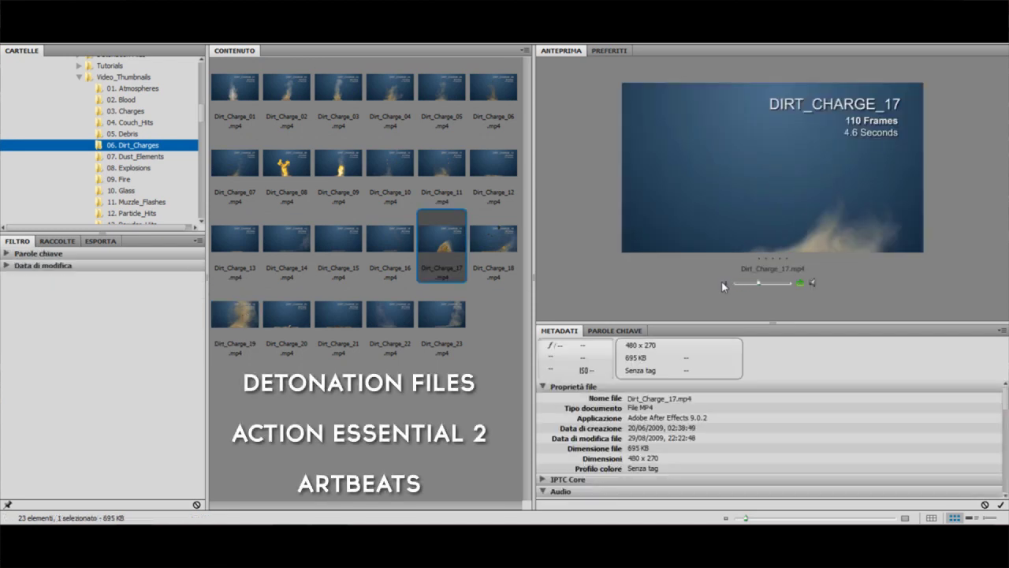
click(237, 91)
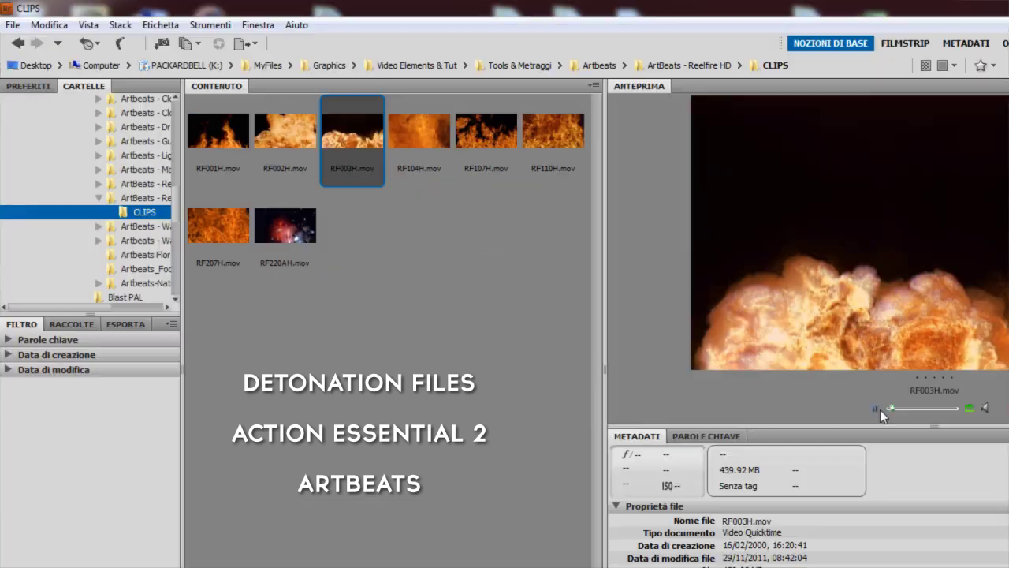
click(483, 137)
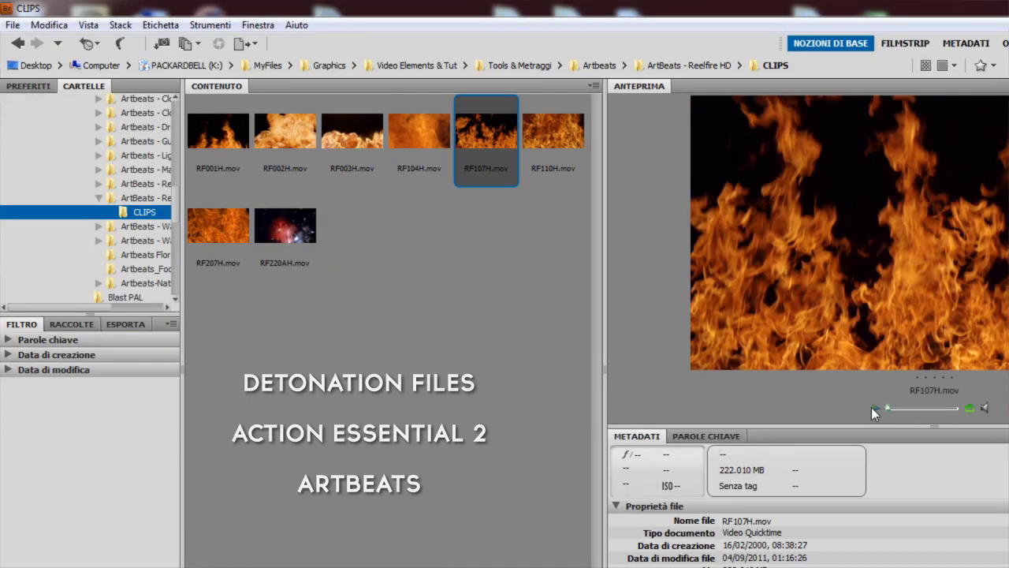
click(419, 150)
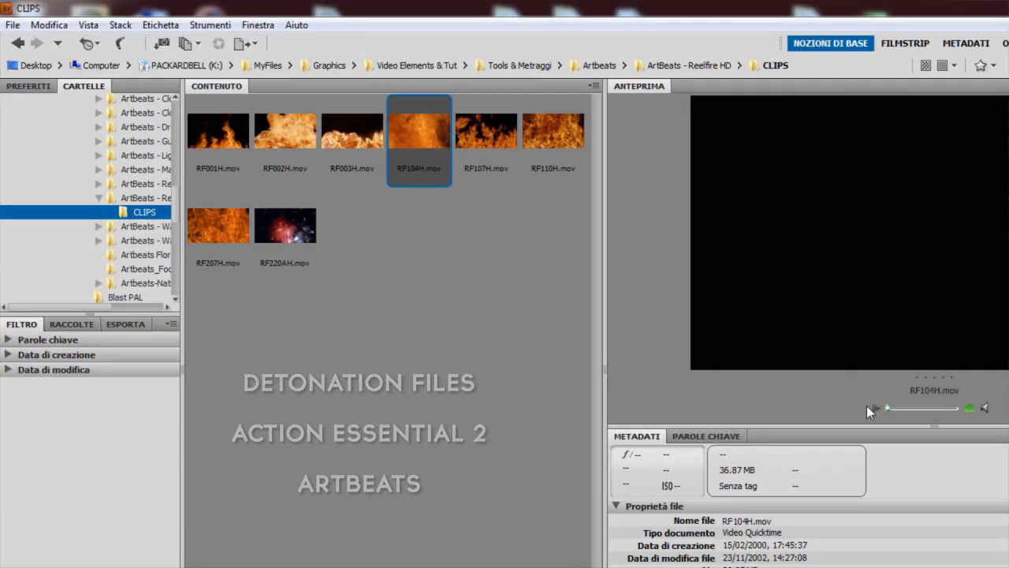
click(877, 408)
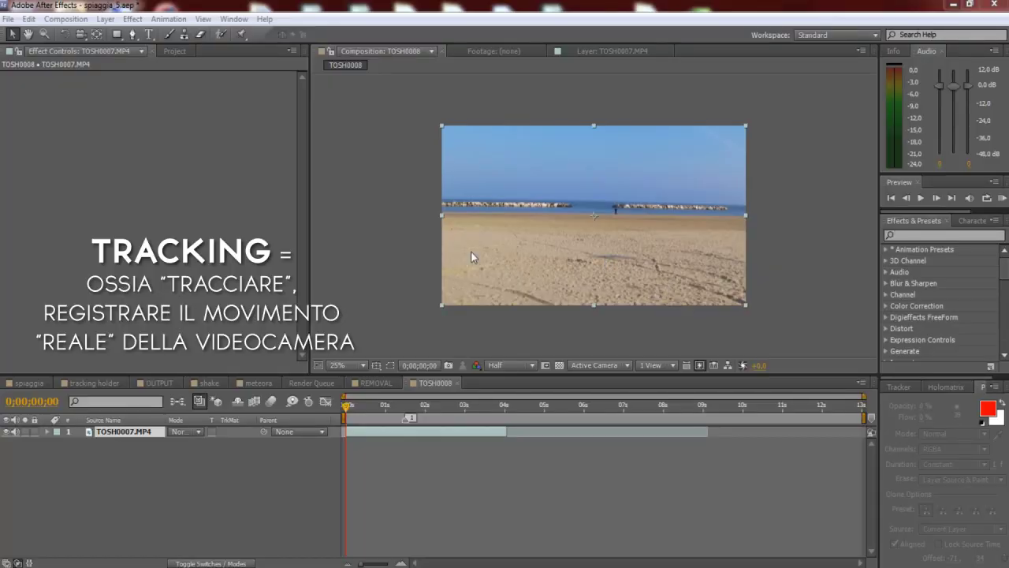
Step: Apply The Foundry's CameraTracker (1.0) effect to the TOSH0007.MP4 beach layer
click(133, 19)
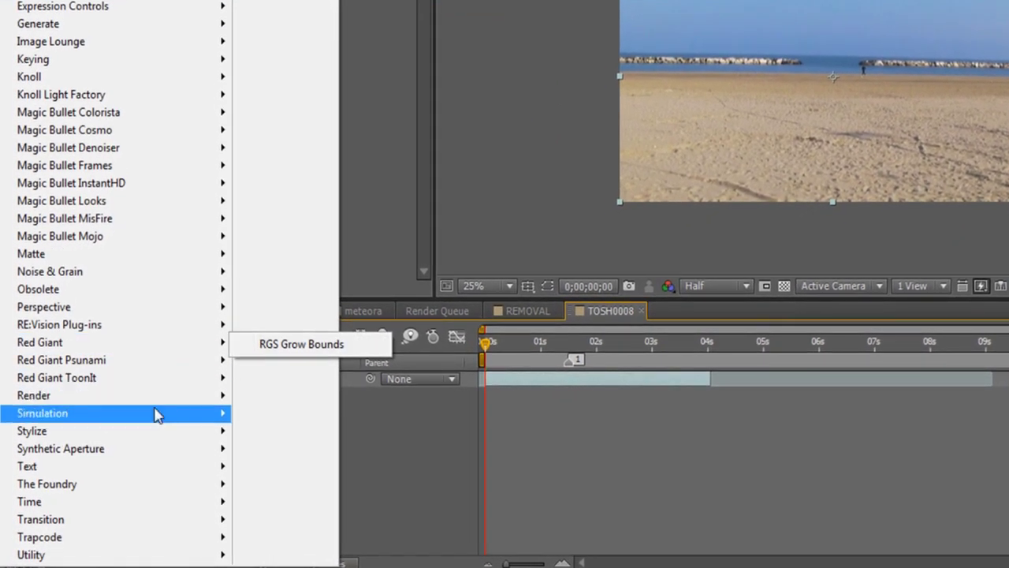
mouse_move(113, 471)
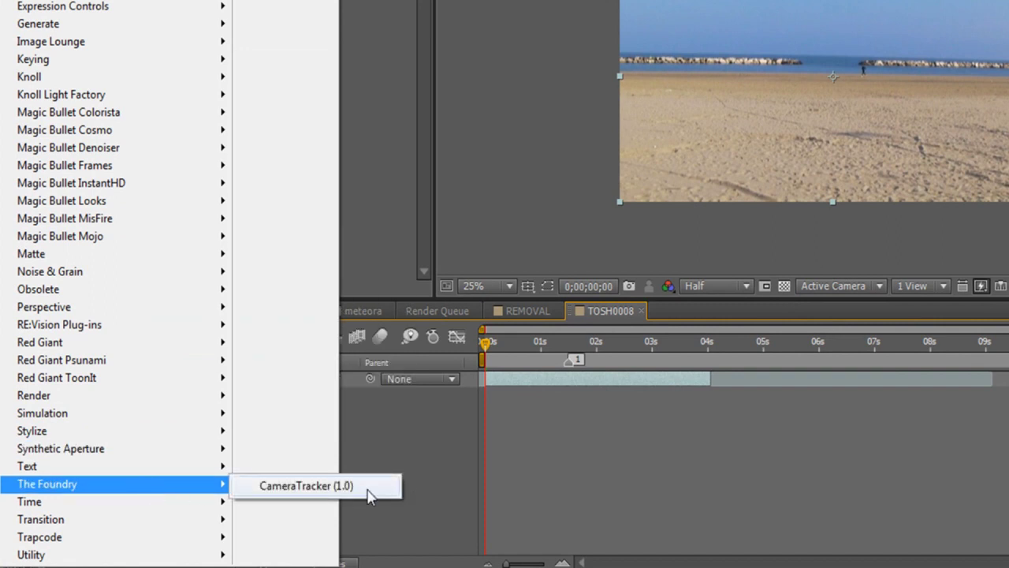
click(371, 495)
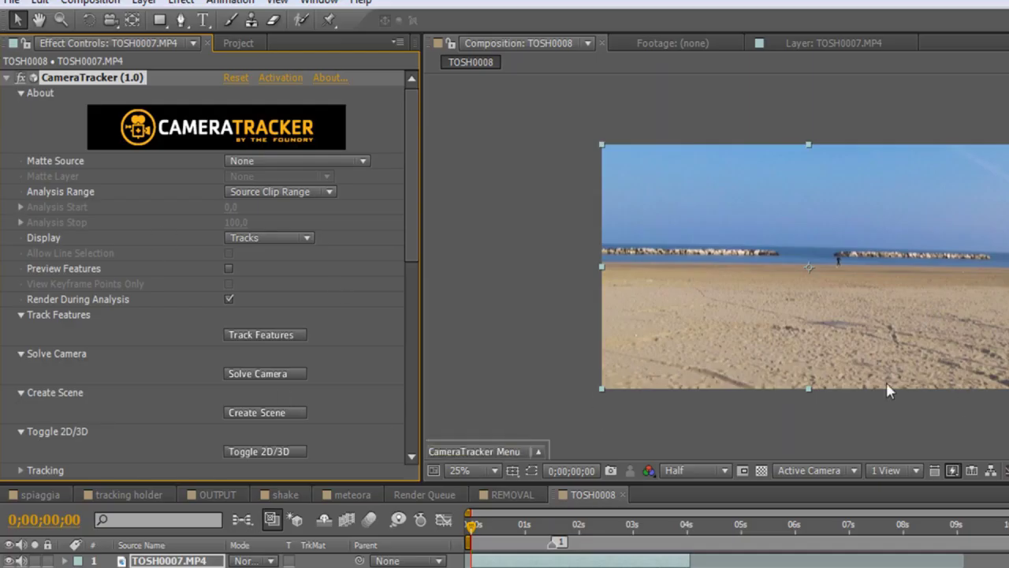
Step: Decline tracking at reduced resolution, set the composition preview to Full, and start tracking the beach clip's features
click(269, 335)
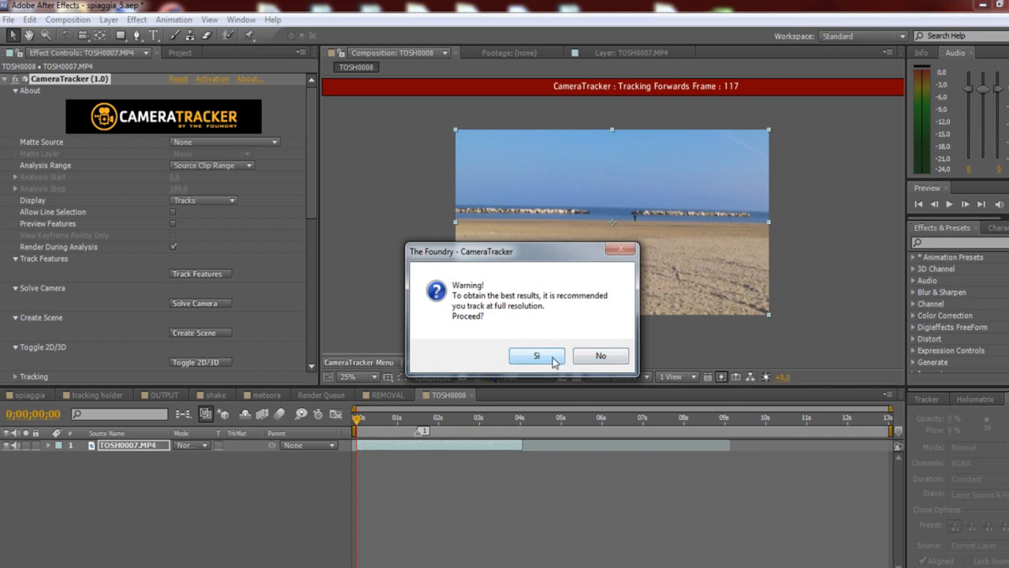
click(600, 359)
click(544, 377)
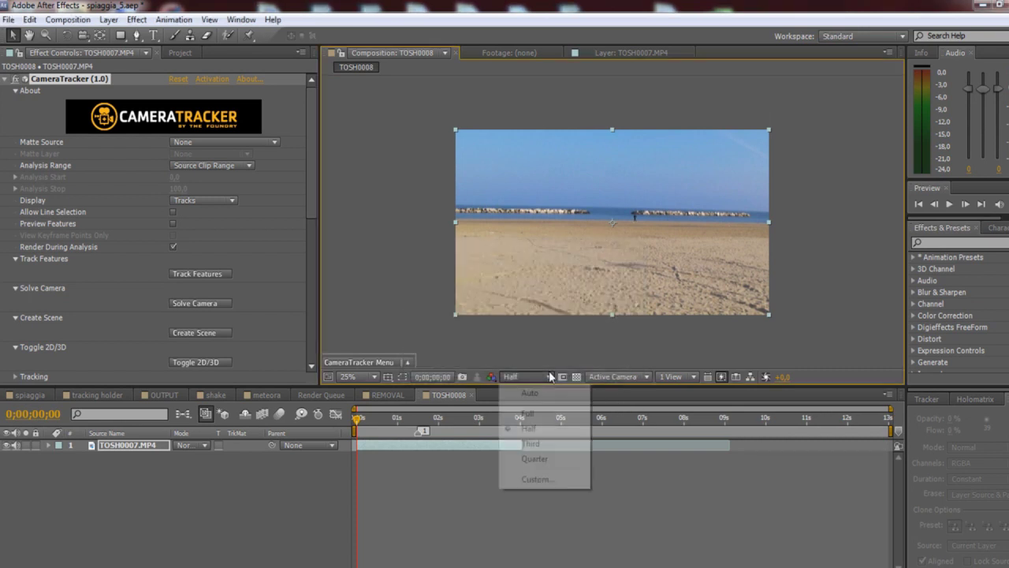
click(541, 416)
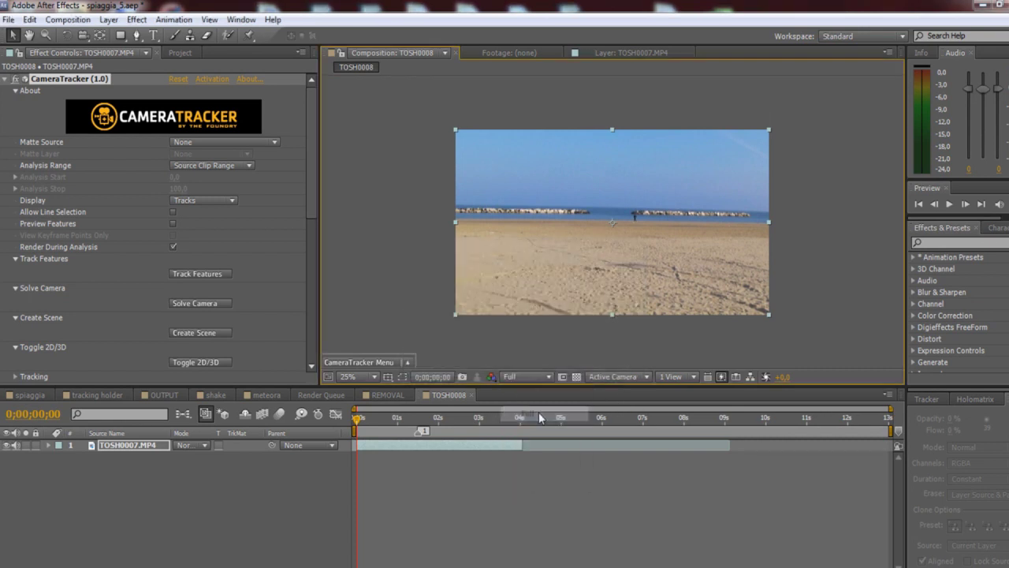
click(180, 275)
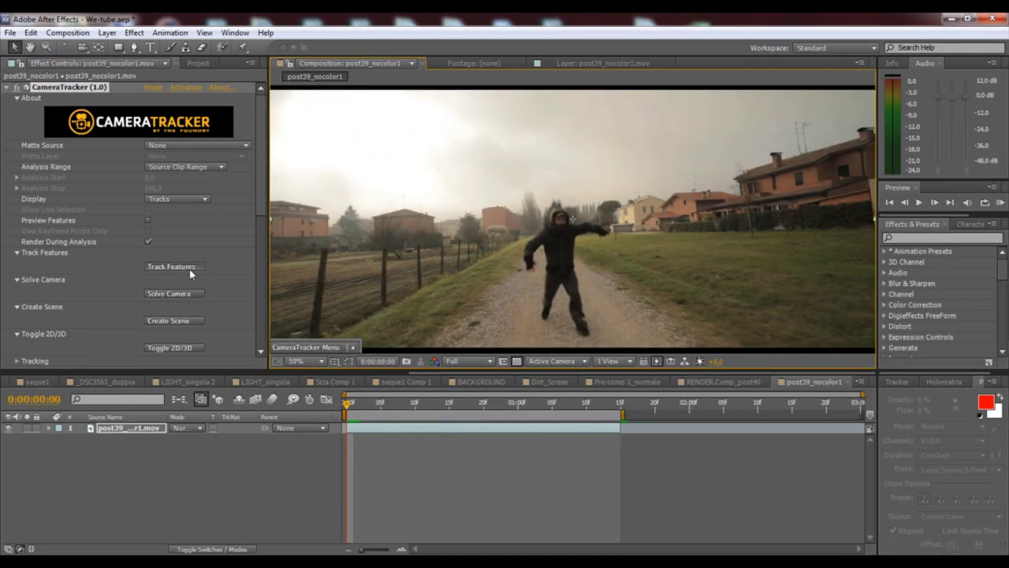
Step: Track the features of the post39_nocolor1.mov clip and solve its camera
click(189, 269)
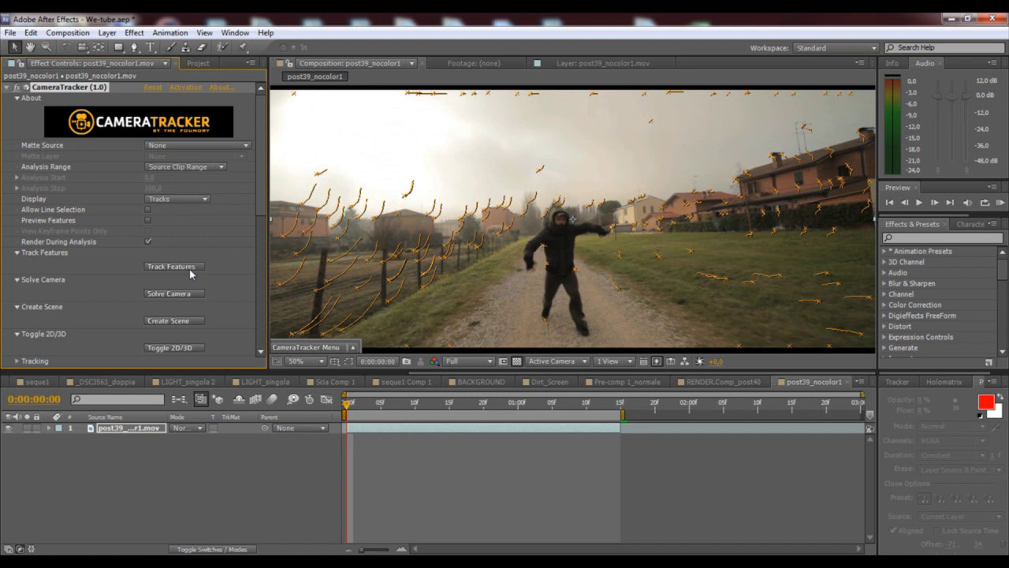
click(188, 297)
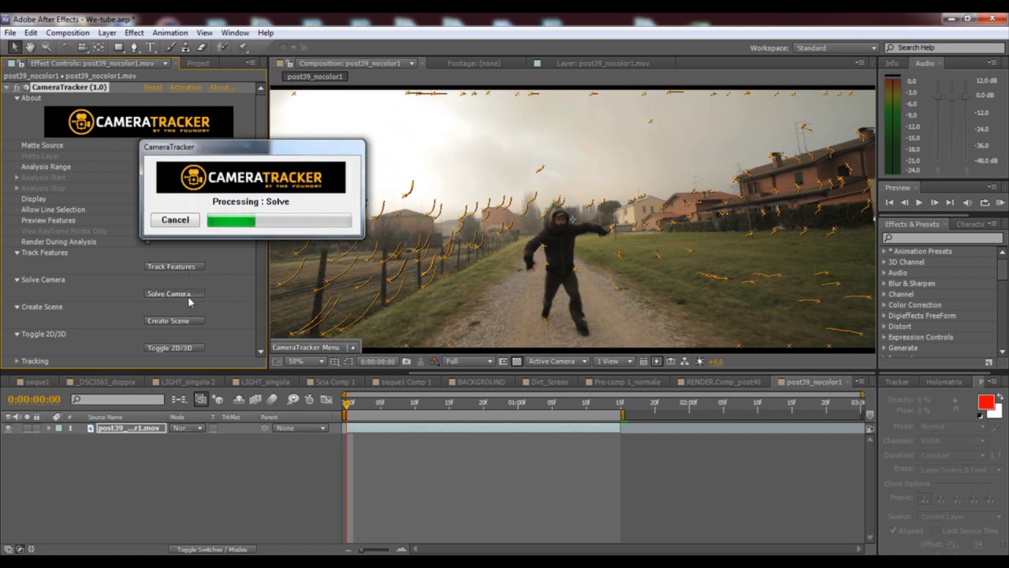
key(Return)
Step: Create the scene from the camera solve and set the CameraTracker camera layer's parent to None
click(191, 321)
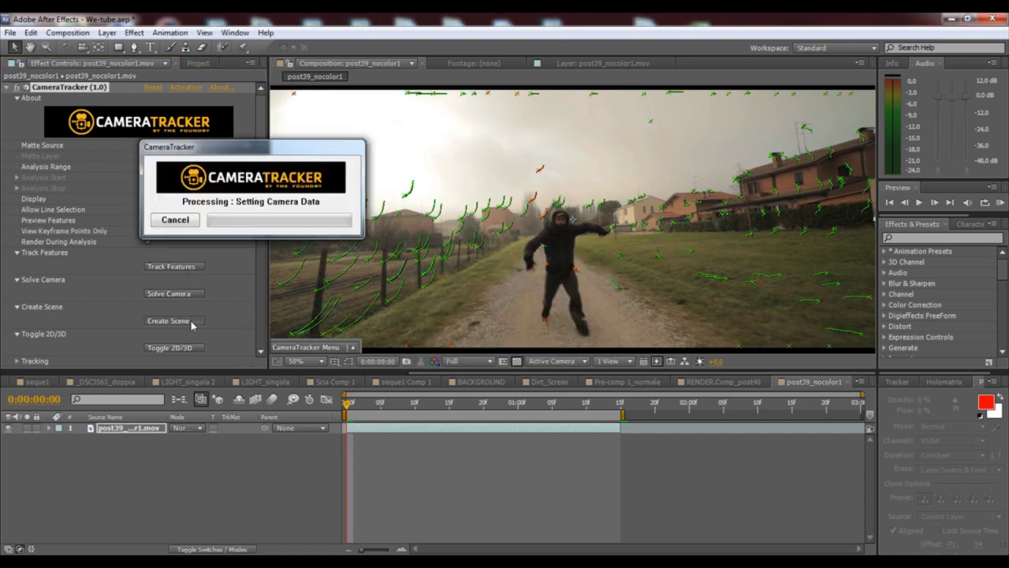
click(302, 439)
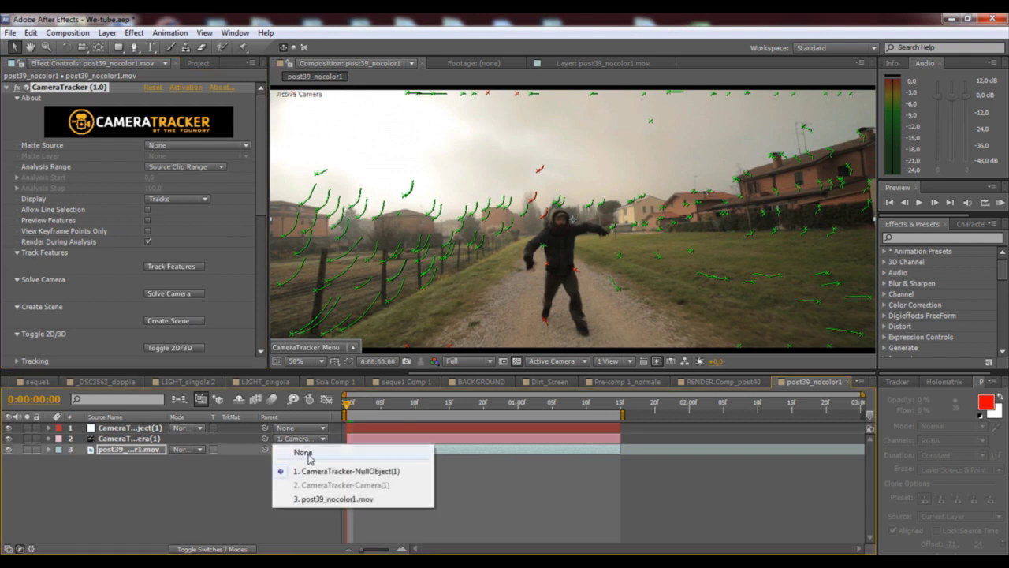
click(305, 453)
click(154, 443)
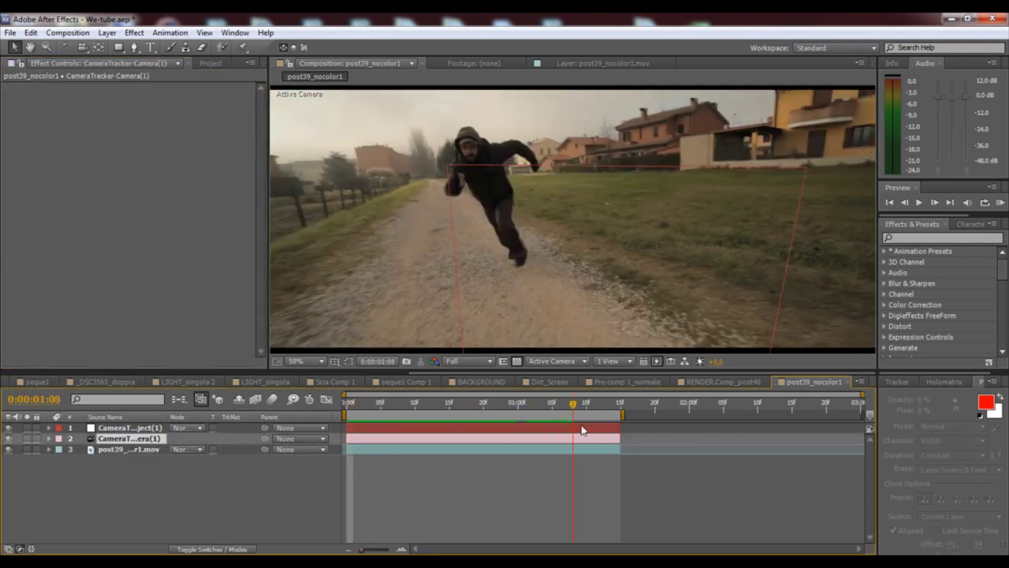
Step: At 0:00:01:06, create a null object from the track point on the left edge of the gravel path
click(120, 449)
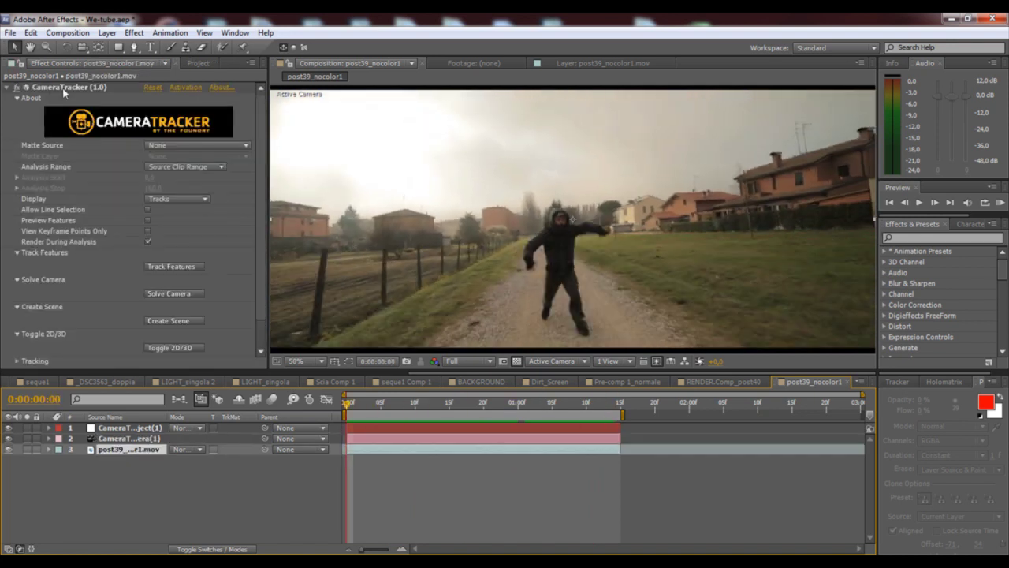
drag(349, 410, 552, 435)
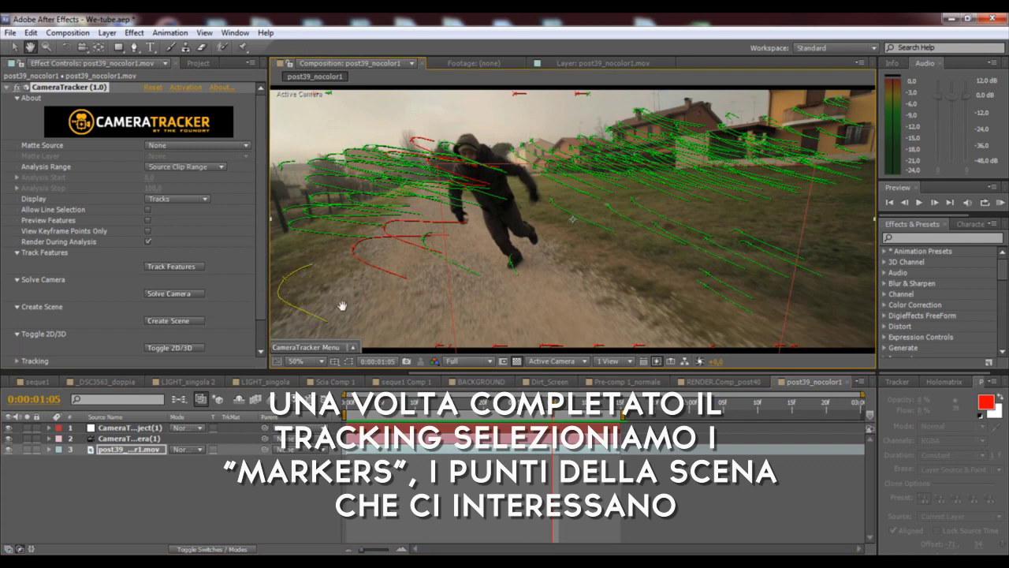
scroll(342, 306, up, 3)
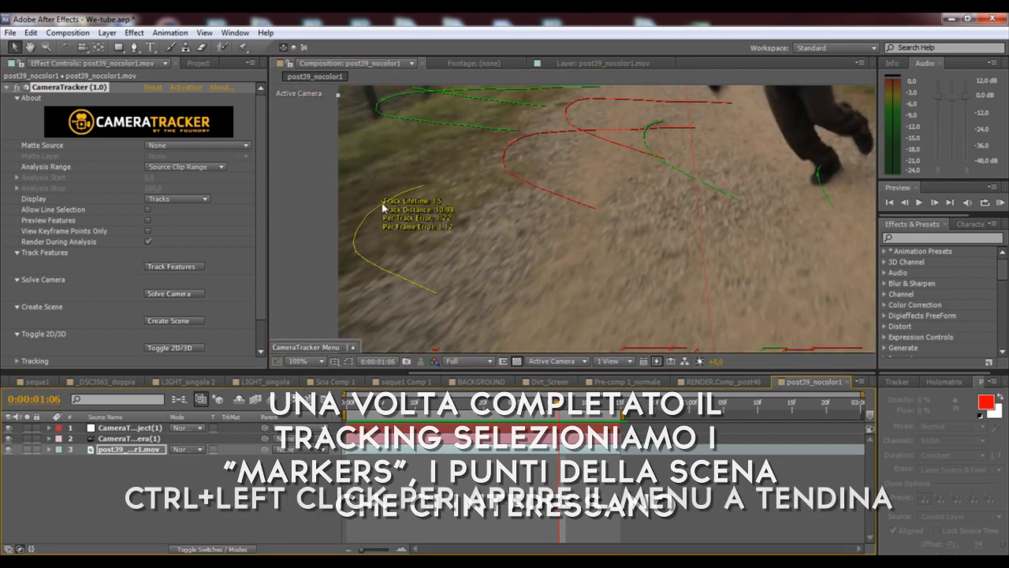
key(Page_Down)
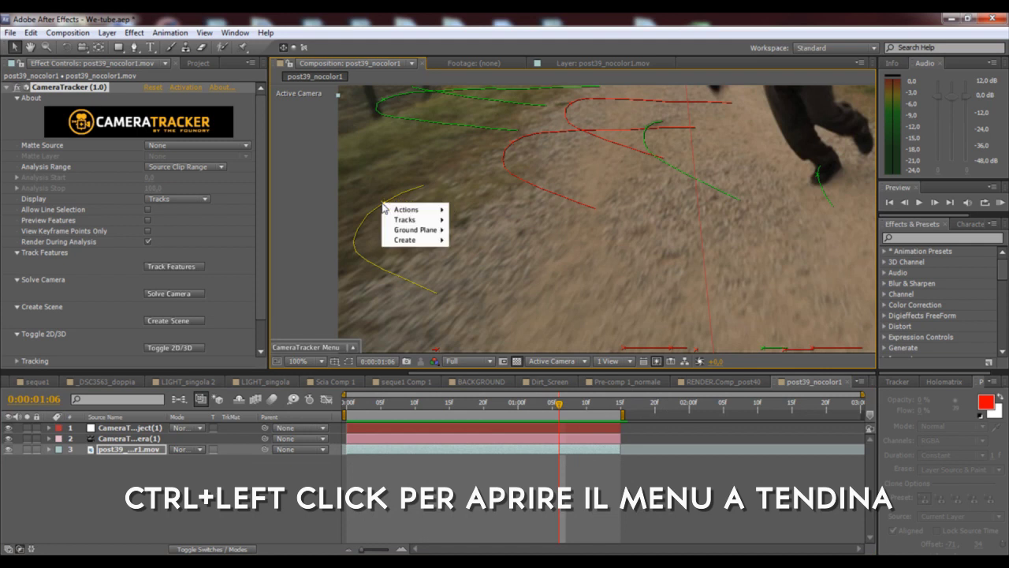
mouse_move(407, 222)
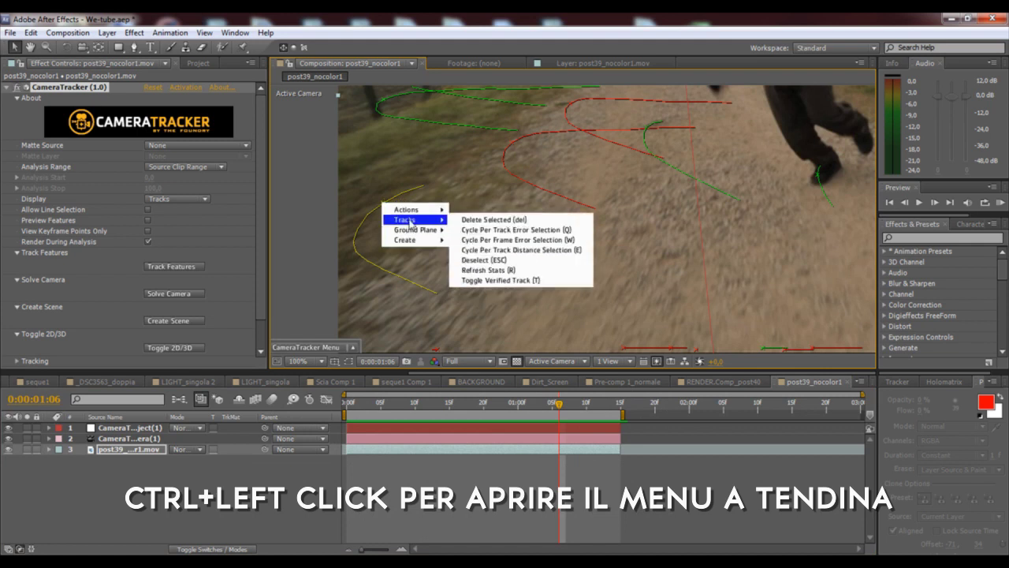
mouse_move(405, 240)
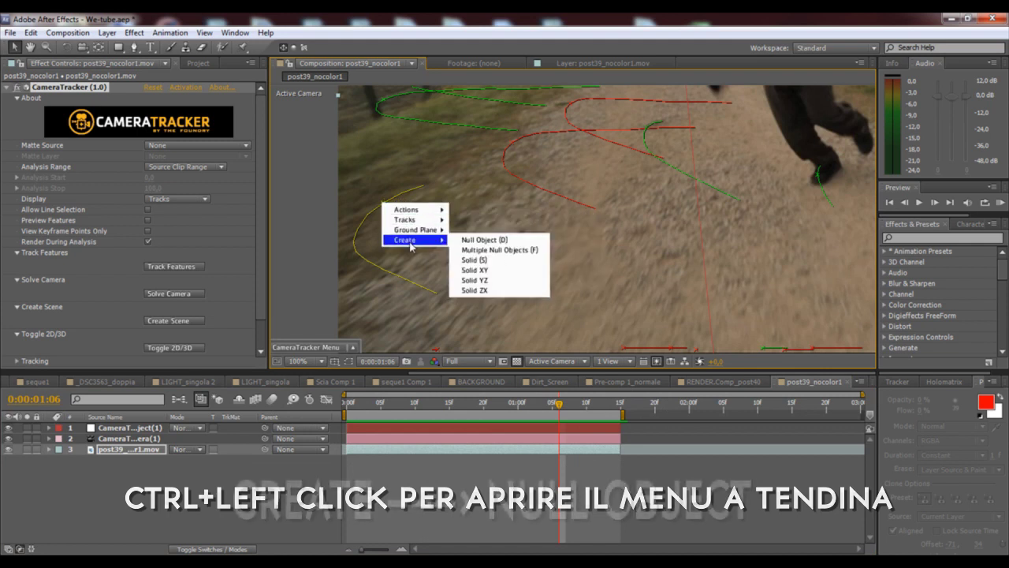
click(491, 246)
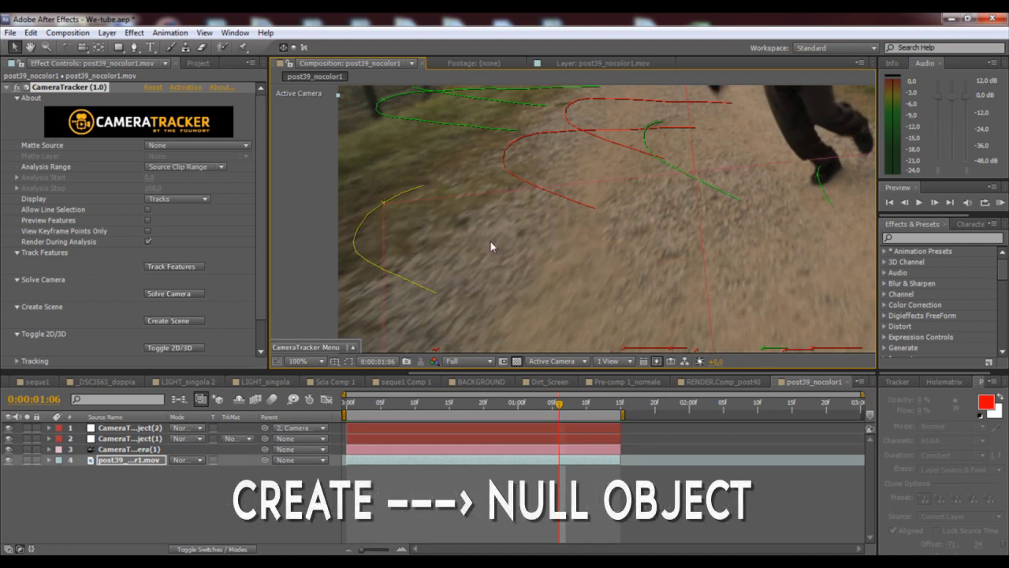
Step: Set the new null object's parent to None and show its Position property
click(319, 430)
click(305, 442)
click(130, 428)
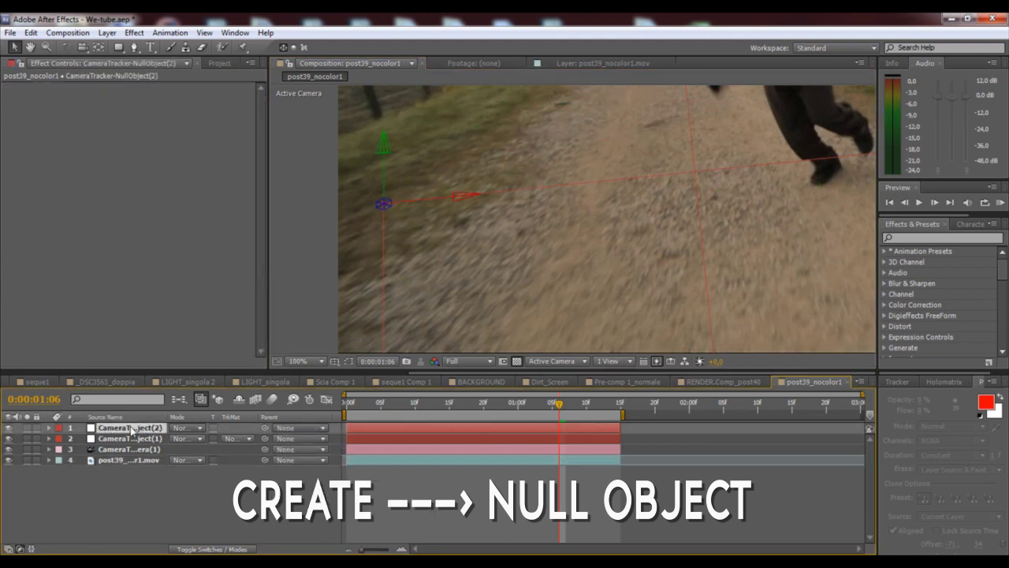
key(p)
click(82, 439)
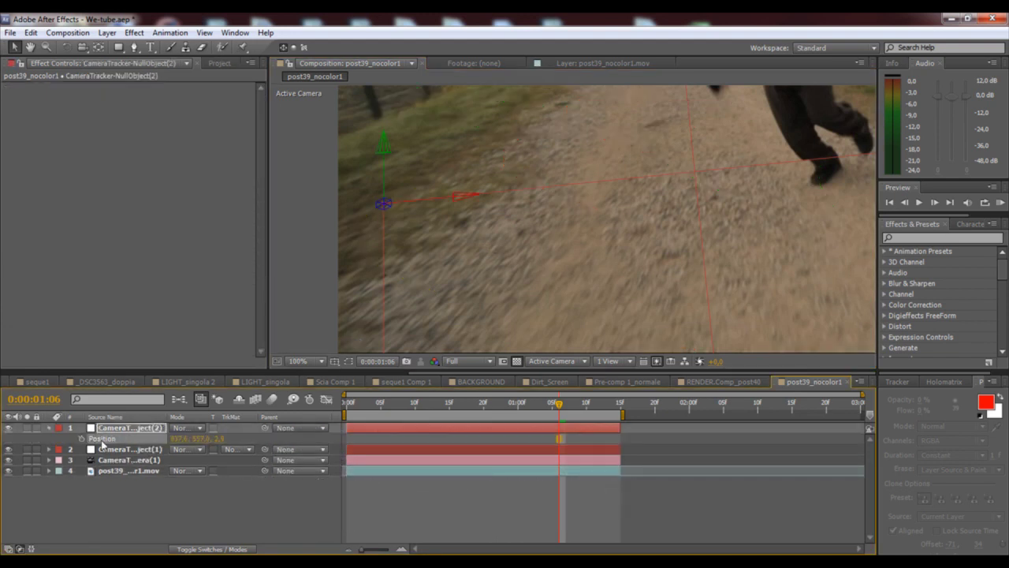
Step: Scrub through the shot and step frame by frame to check how the null object follows the gravel path
scroll(667, 215, down, 2)
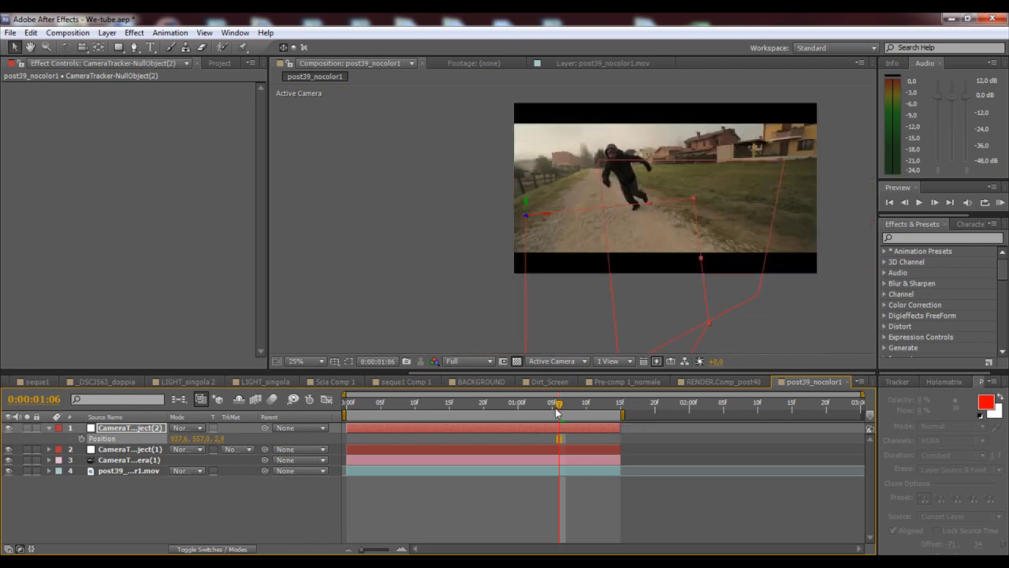
drag(557, 411, 607, 407)
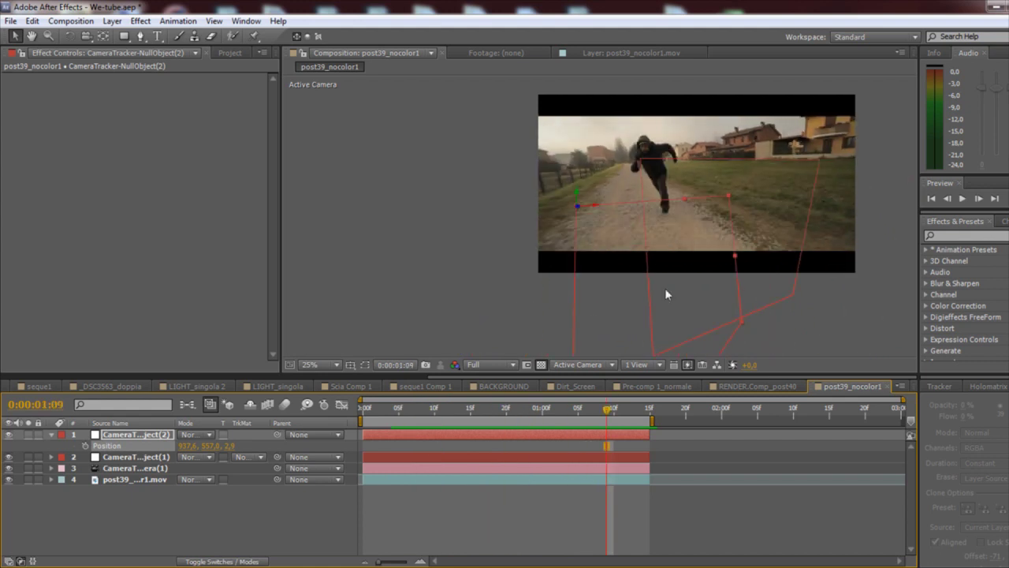
scroll(536, 279, up, 2)
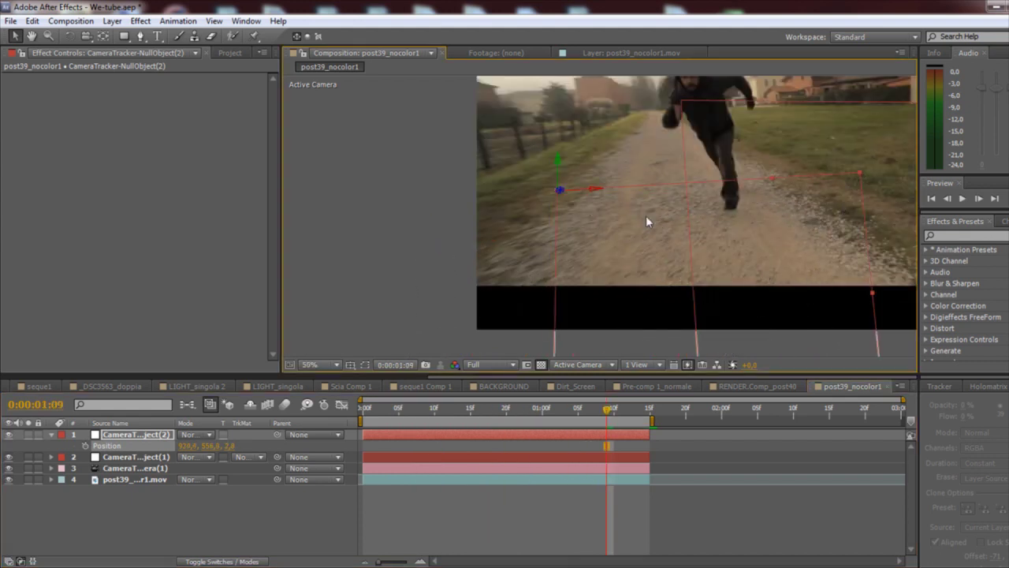
mouse_move(606, 413)
mouse_down()
mouse_move(473, 411)
mouse_move(606, 411)
mouse_up()
key(h)
drag(743, 241, 596, 302)
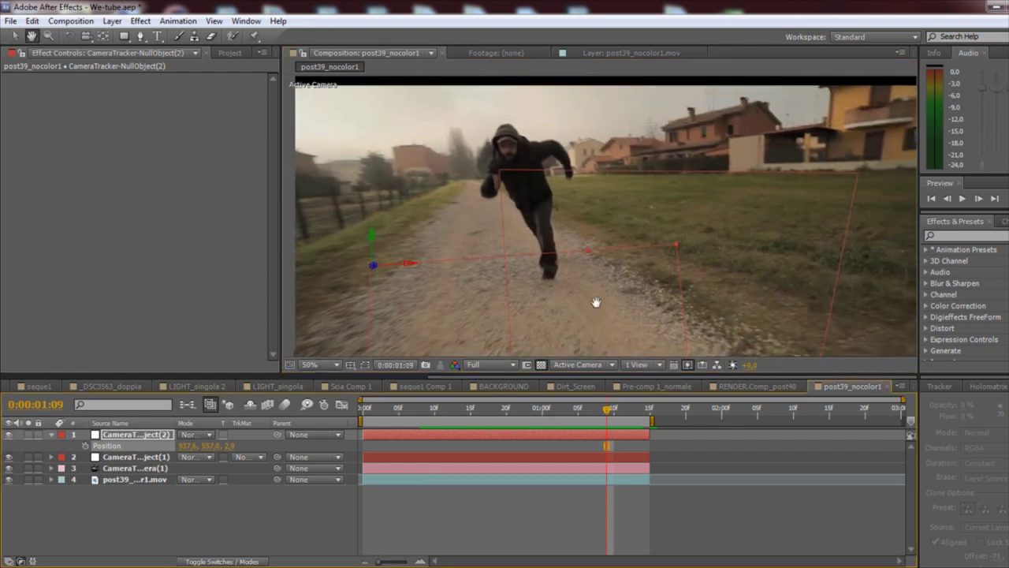
key(v)
key(comma)
drag(607, 411, 527, 409)
key(period)
key(comma)
key(comma)
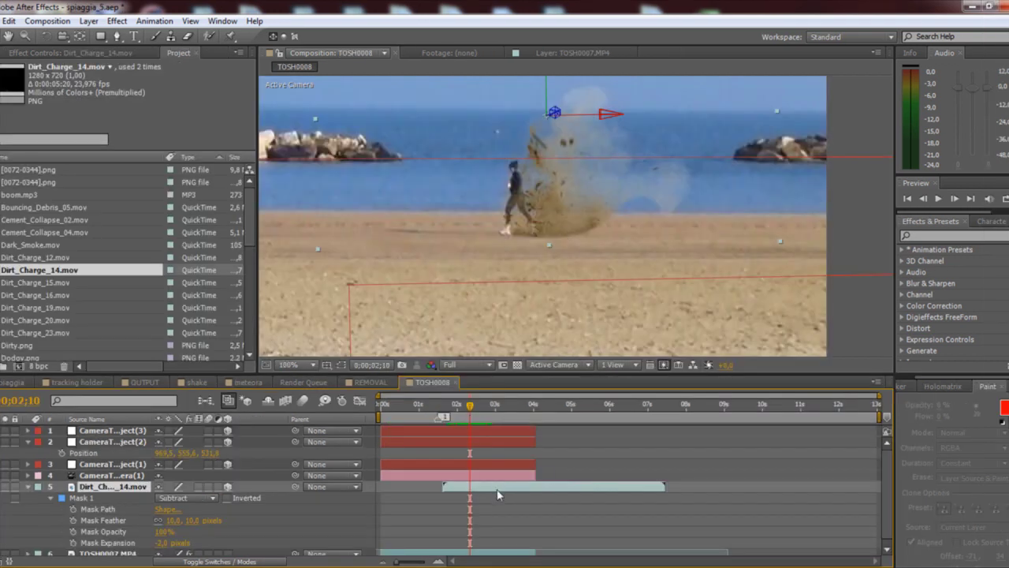
Step: Apply the Curves effect to the Dirt_Charge_14.mov layer and shape its RGB curve into an S with raised blacks
click(34, 488)
click(87, 486)
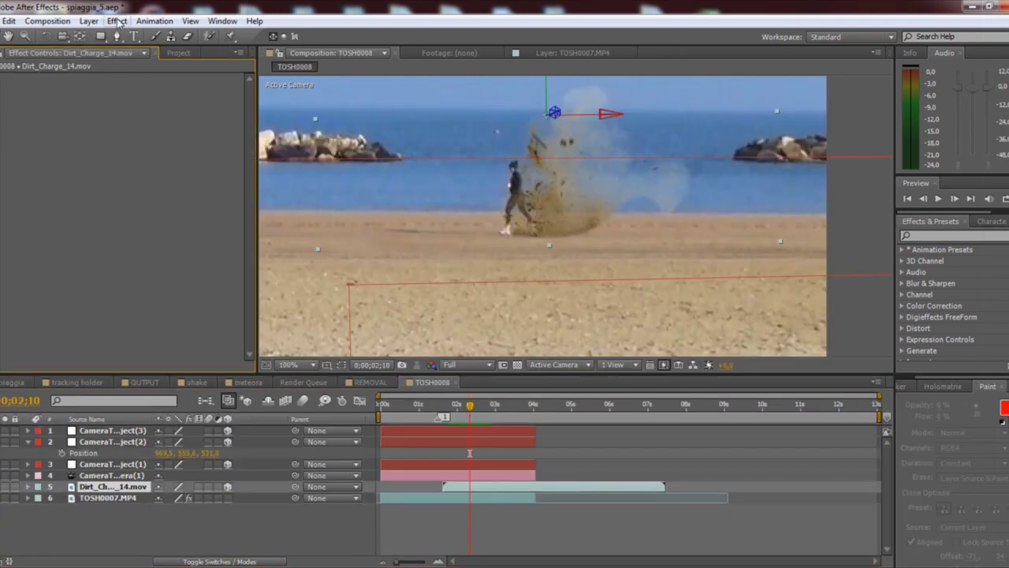
click(116, 21)
mouse_move(95, 128)
click(190, 362)
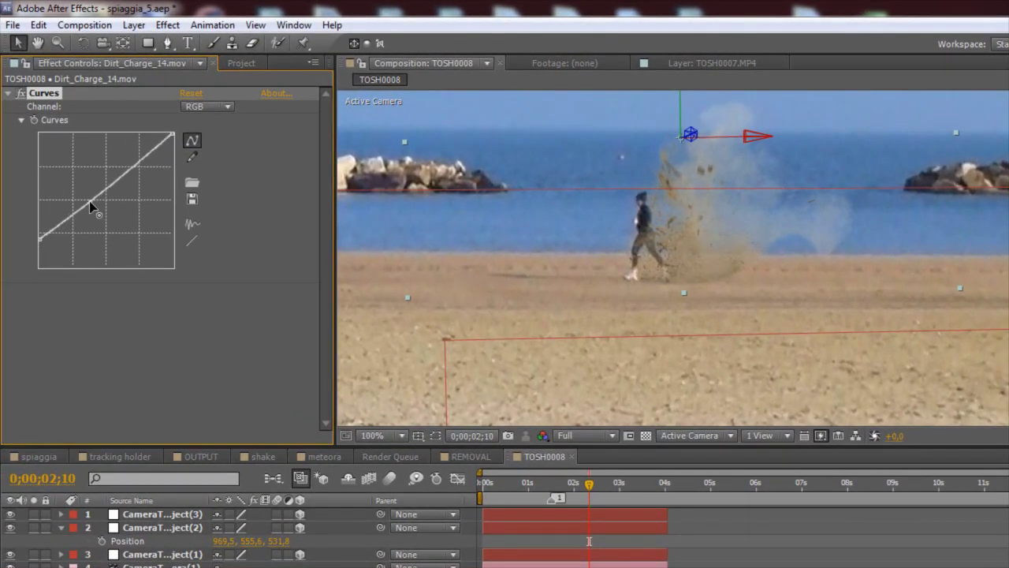
drag(91, 207, 92, 209)
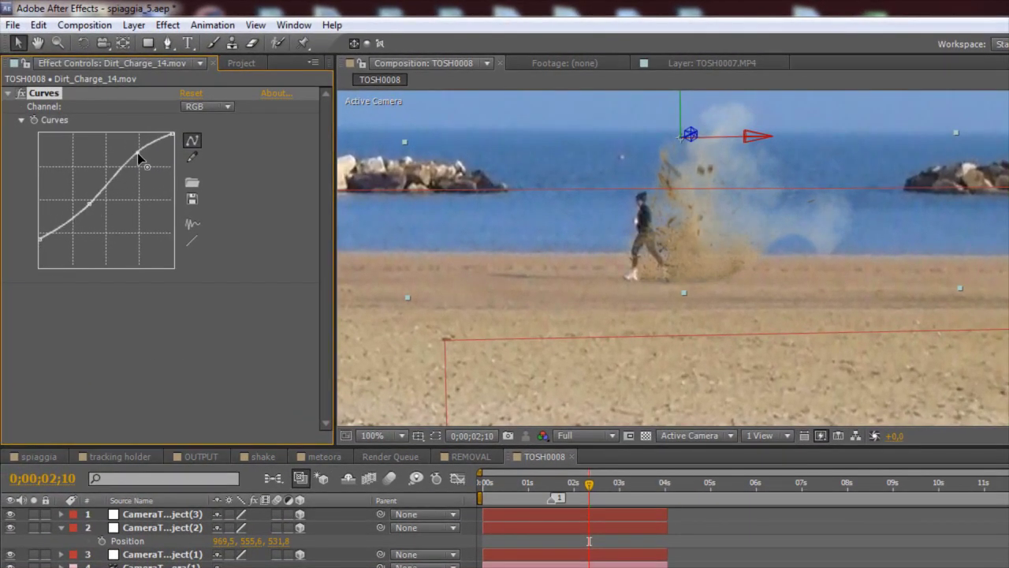
Step: Show only the composition's red channel and apply the Levels effect to the Dirt_Charge_14.mov layer
click(544, 436)
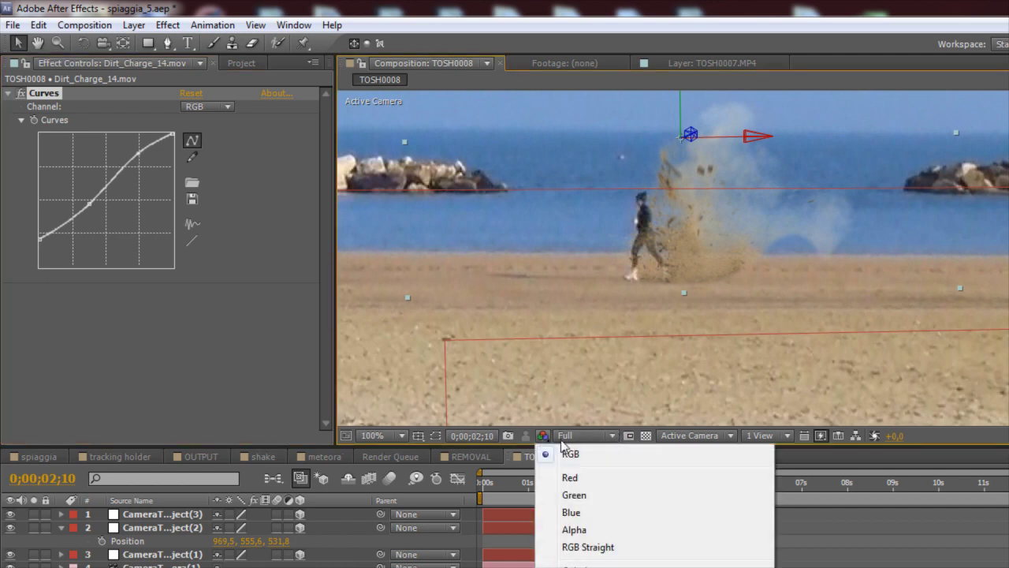
click(579, 483)
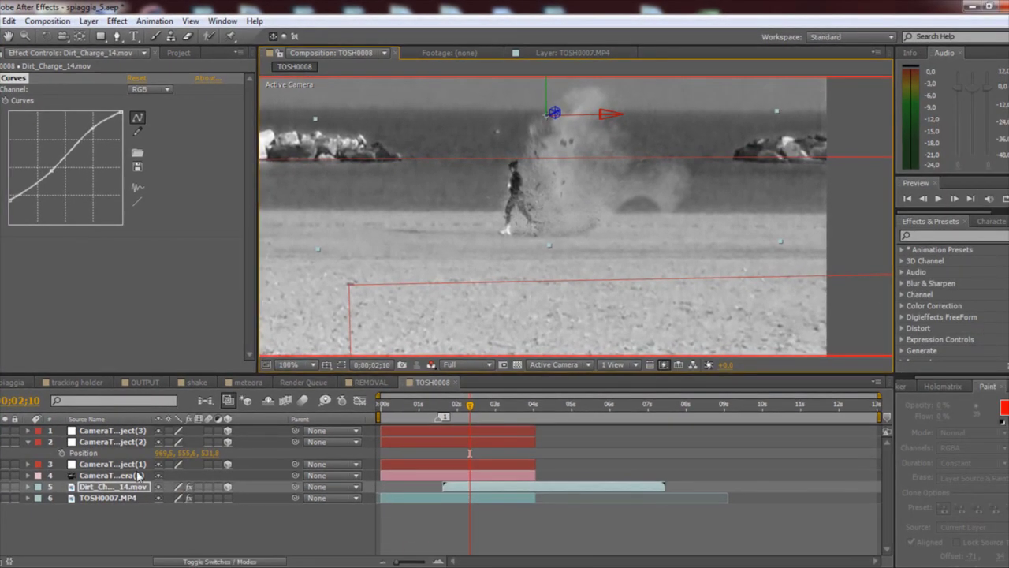
click(117, 20)
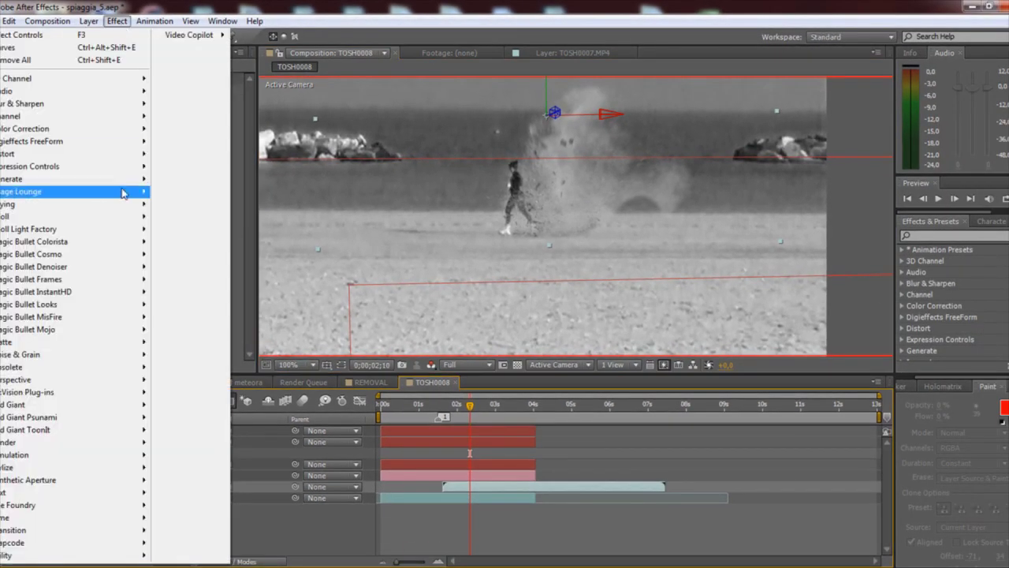
mouse_move(47, 129)
click(182, 450)
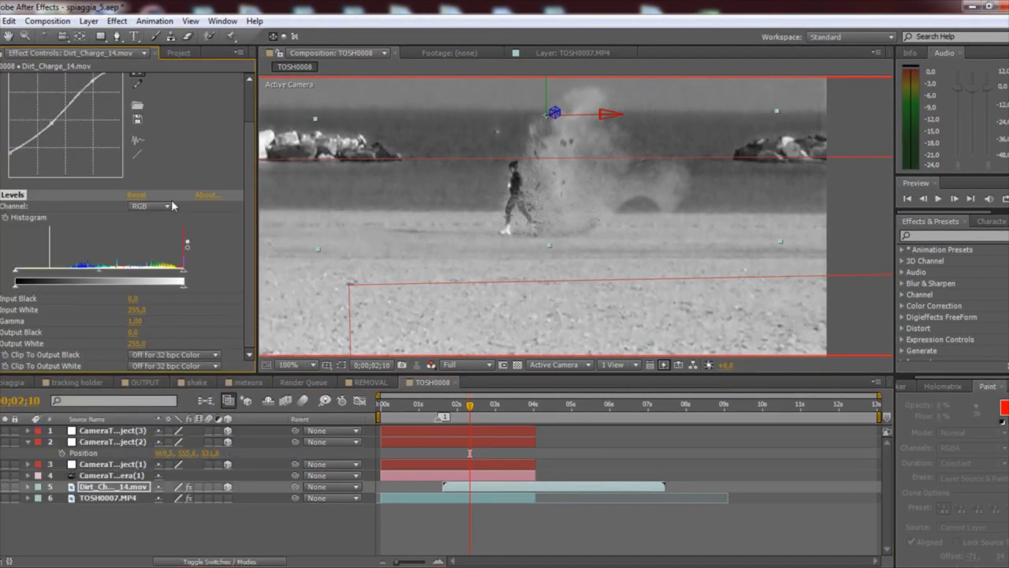
Step: Match the dirt charge in the red channel by setting the Levels effect's Red Input Black to -23, comparing the RGB and red views
click(172, 206)
click(168, 235)
click(430, 364)
click(439, 381)
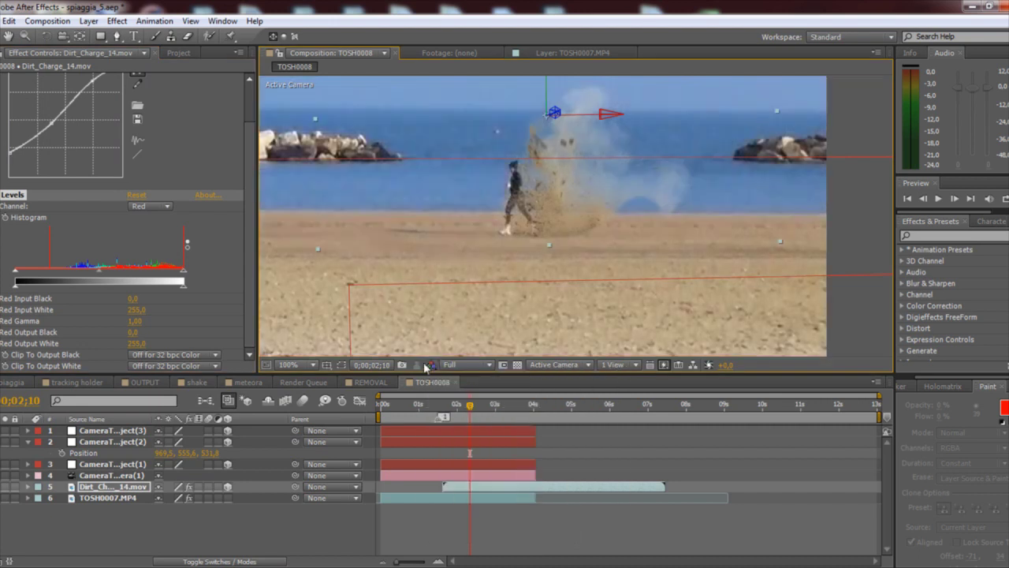
click(430, 364)
click(438, 393)
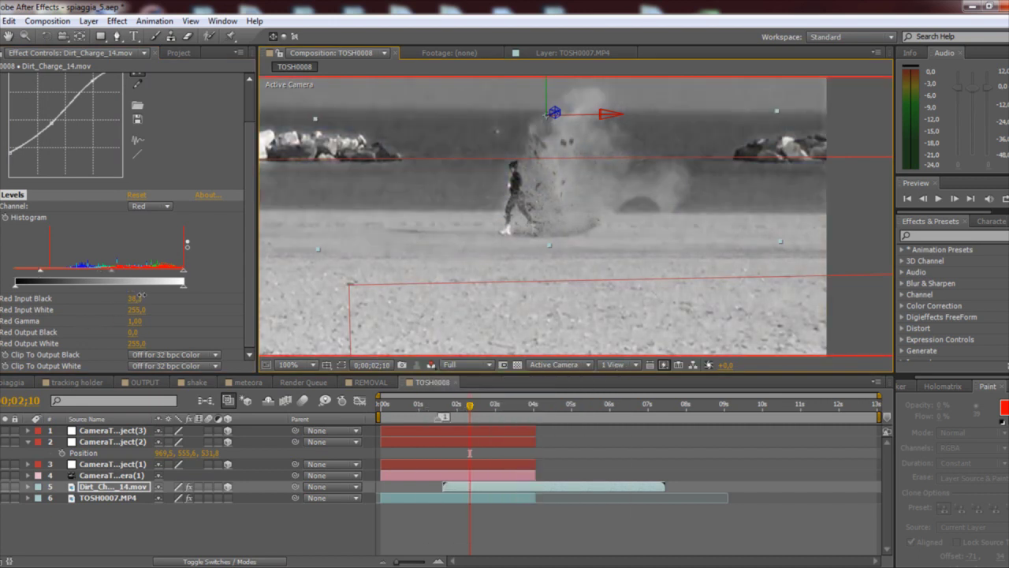
mouse_move(141, 297)
mouse_down()
mouse_move(125, 303)
mouse_move(139, 310)
mouse_up()
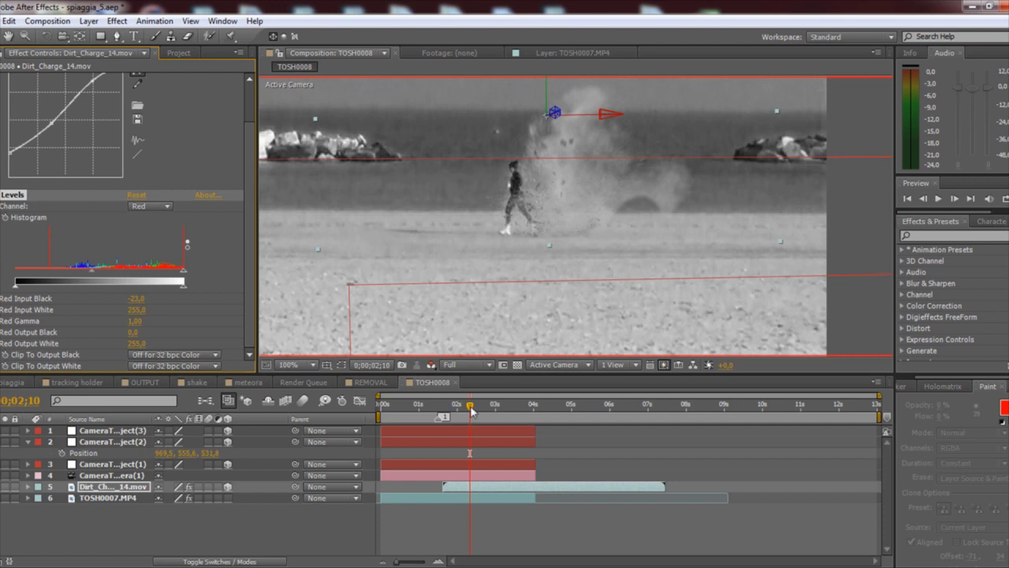
Step: At 0;00;02;17, show the green channel, set the Levels effect's Green Input Black to -51, and check the match at 0;00;01;29
drag(471, 409, 479, 410)
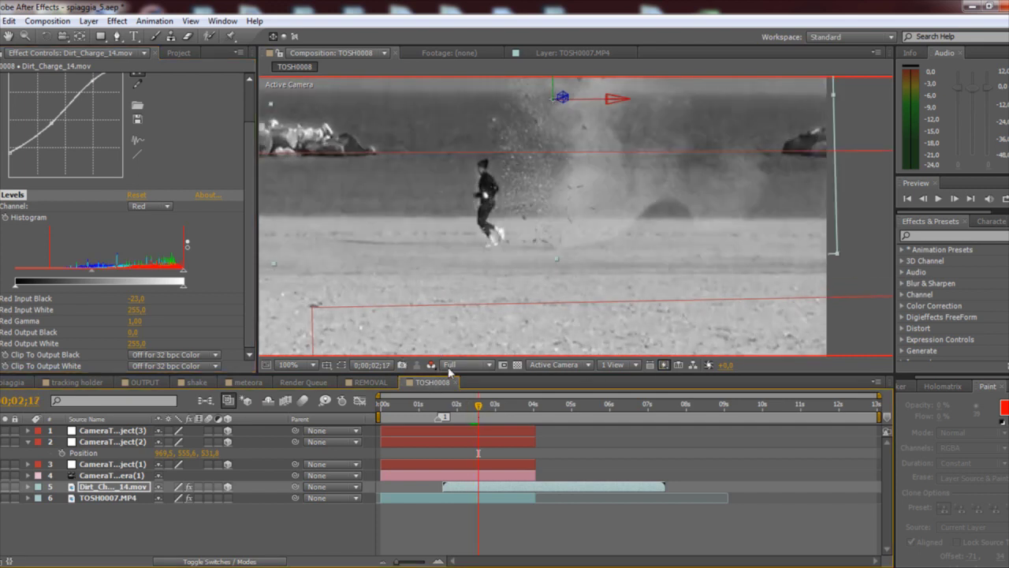
click(431, 364)
click(455, 414)
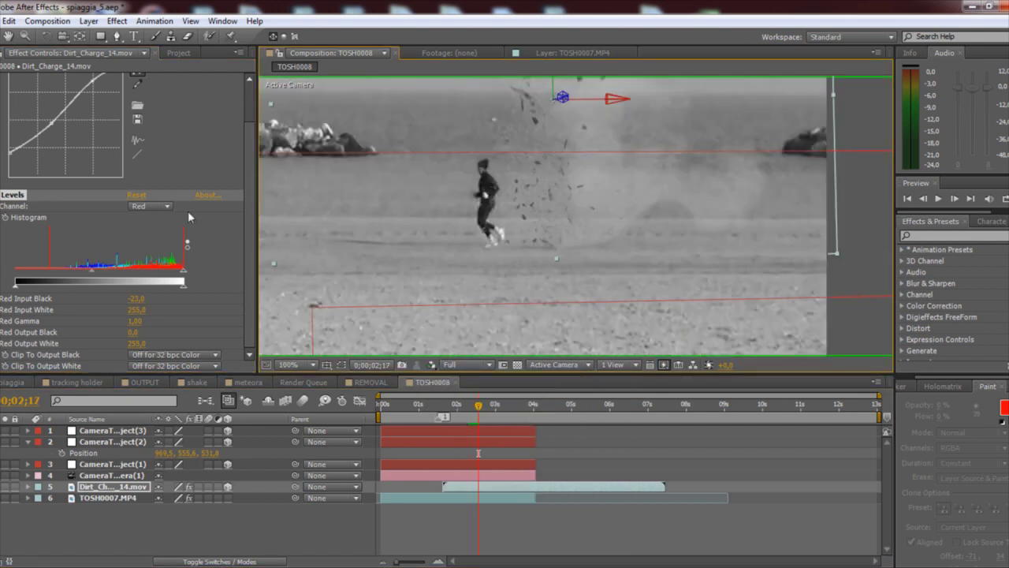
click(154, 205)
click(161, 252)
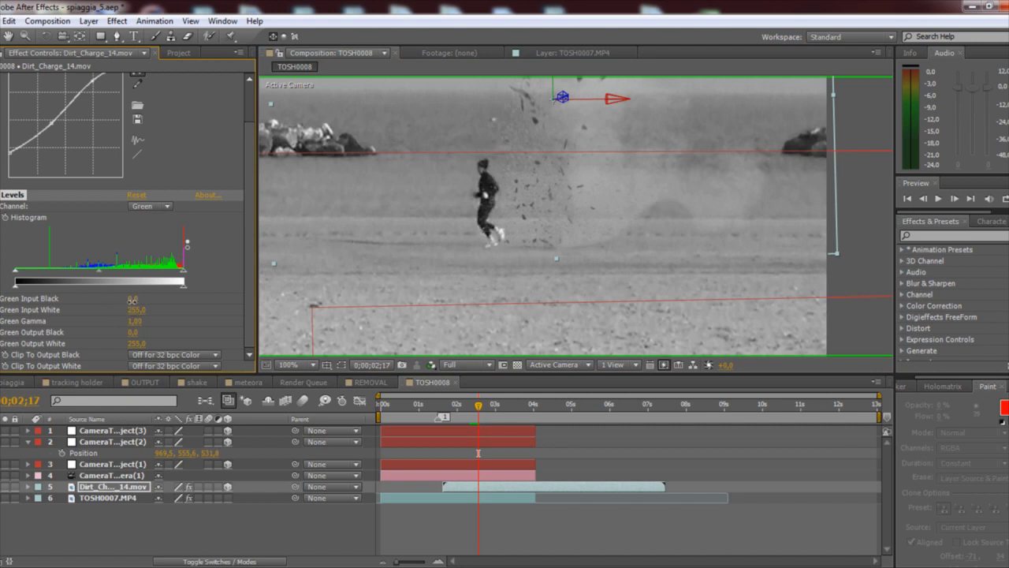
drag(132, 299, 119, 303)
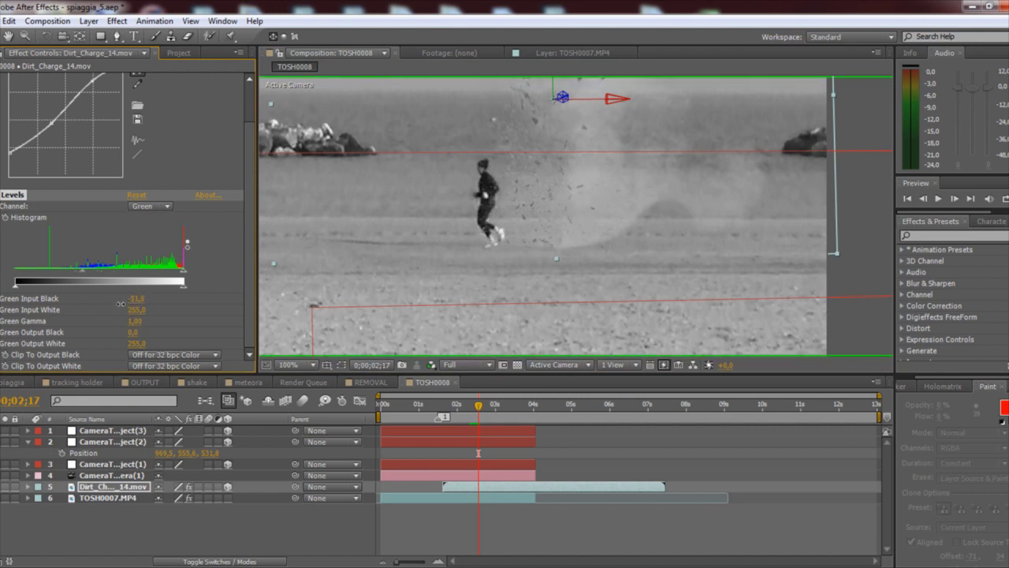
drag(139, 316, 141, 310)
drag(483, 409, 458, 407)
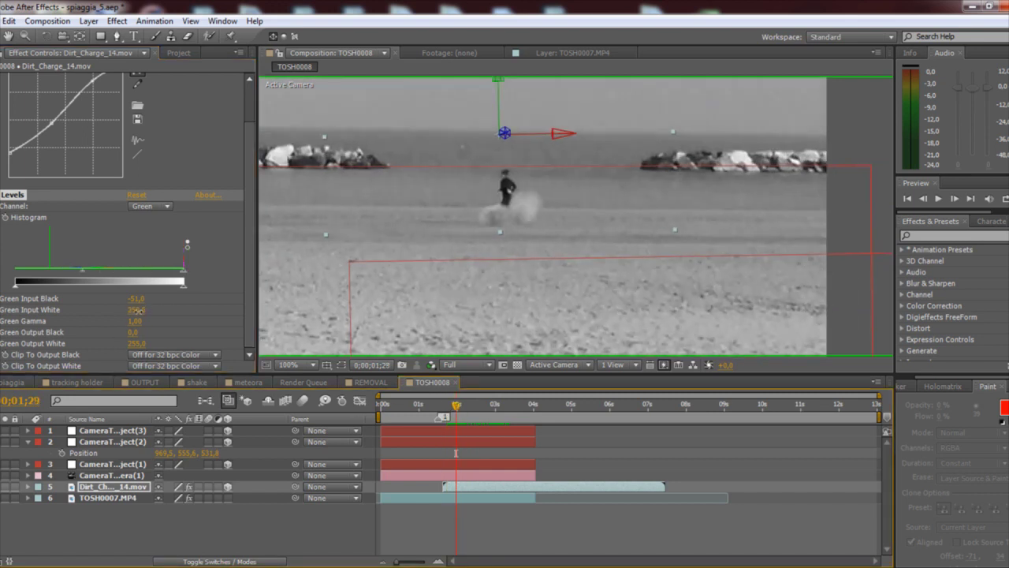
Step: Switch to Adobe Bridge and preview the Dust_AtCam_02.mp4 clip from 07. Dust_Elements and Dirt_Charge_19.mp4 from 06. Dirt_Charges
click(288, 91)
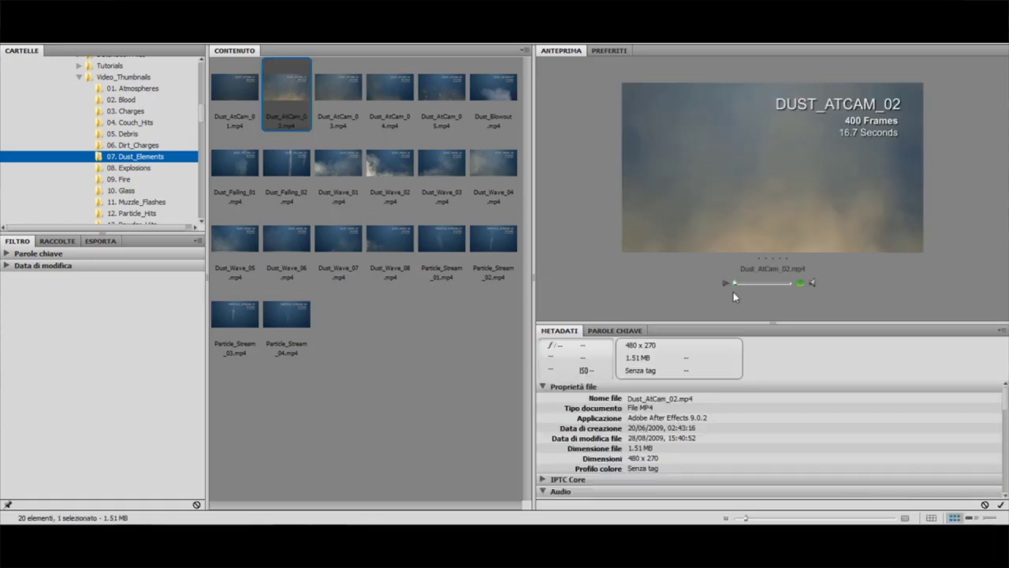
click(725, 282)
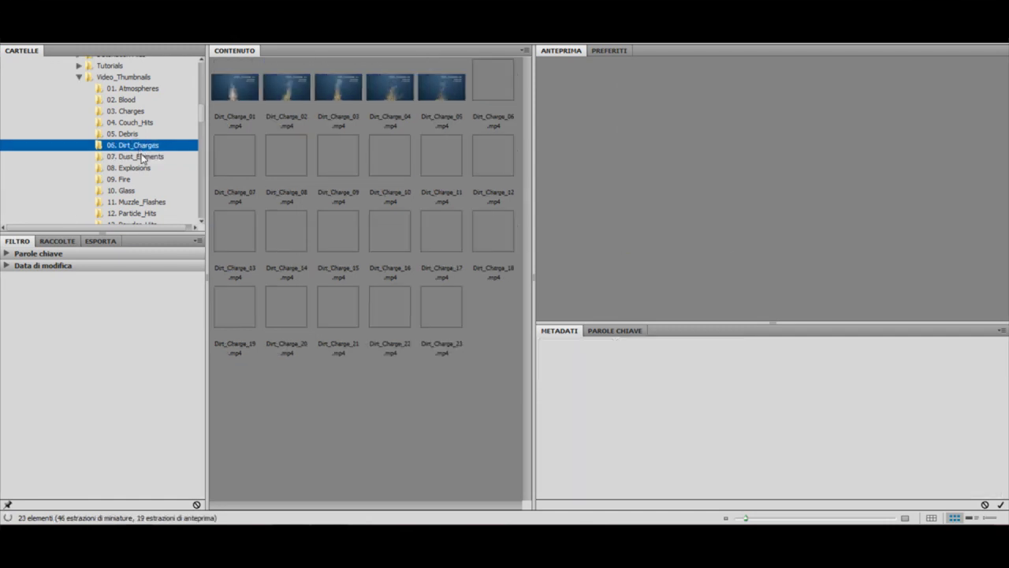
click(244, 314)
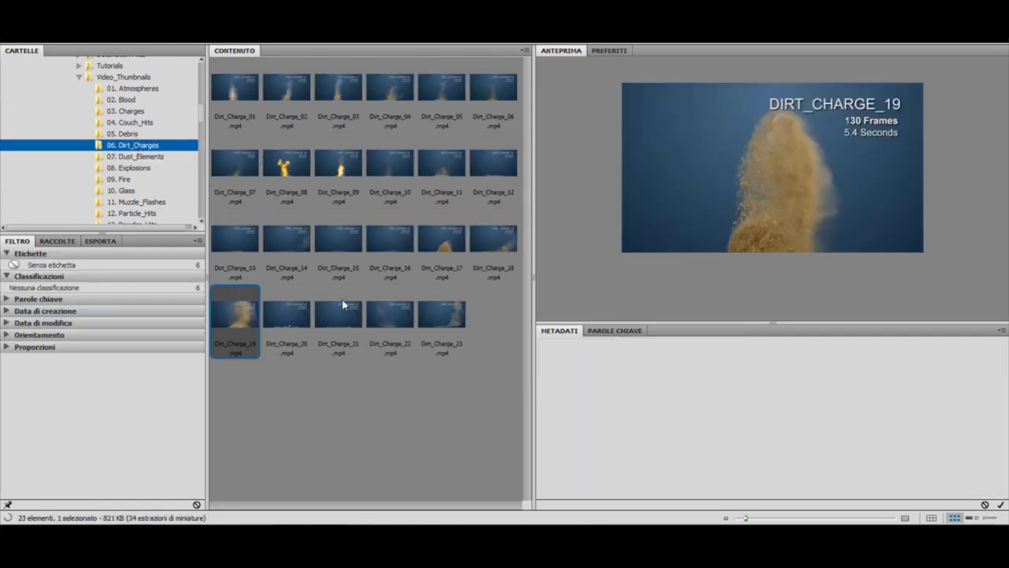
click(726, 282)
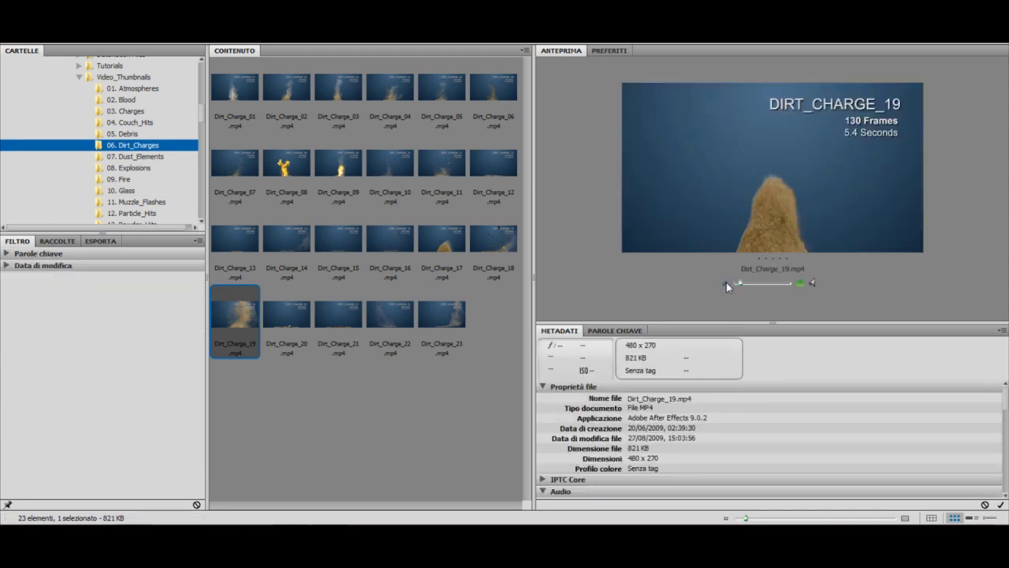